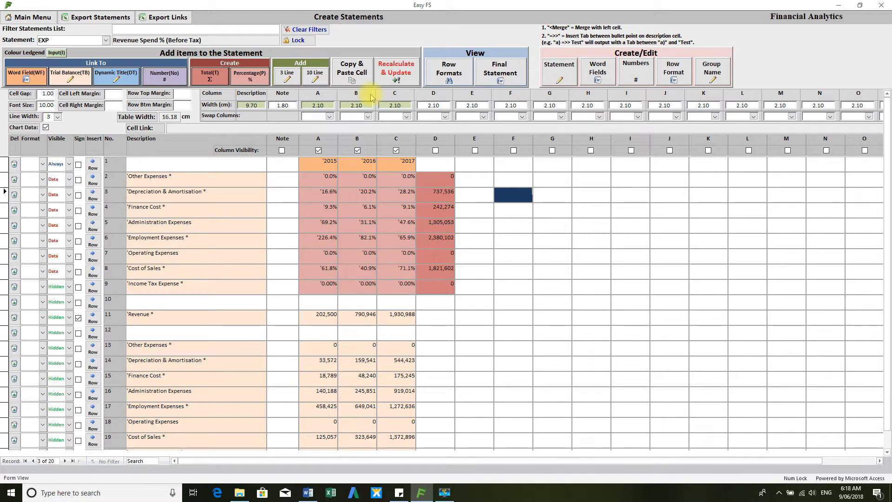
- Check the cell links behind the year headings in the first row of the statement
click(345, 70)
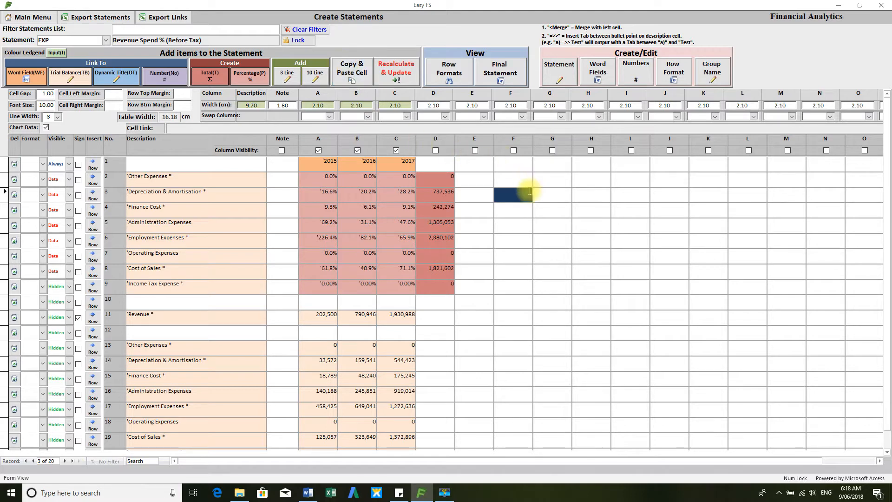
key(Up)
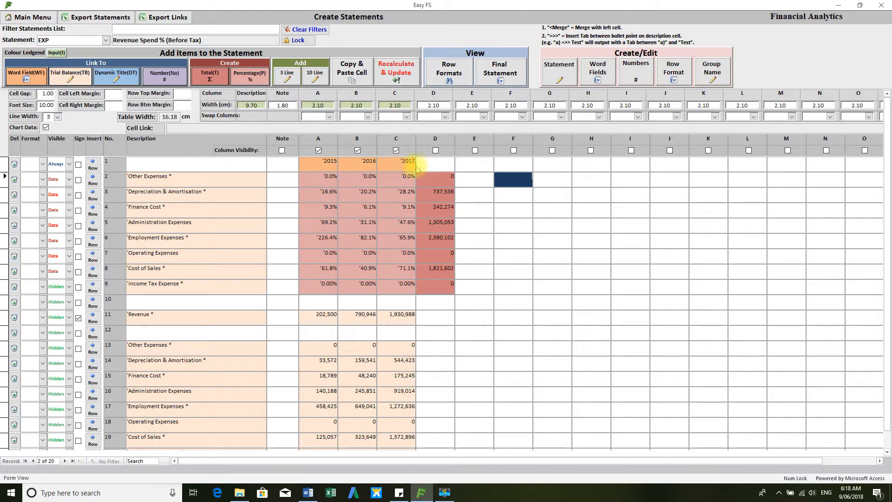
click(325, 164)
click(365, 165)
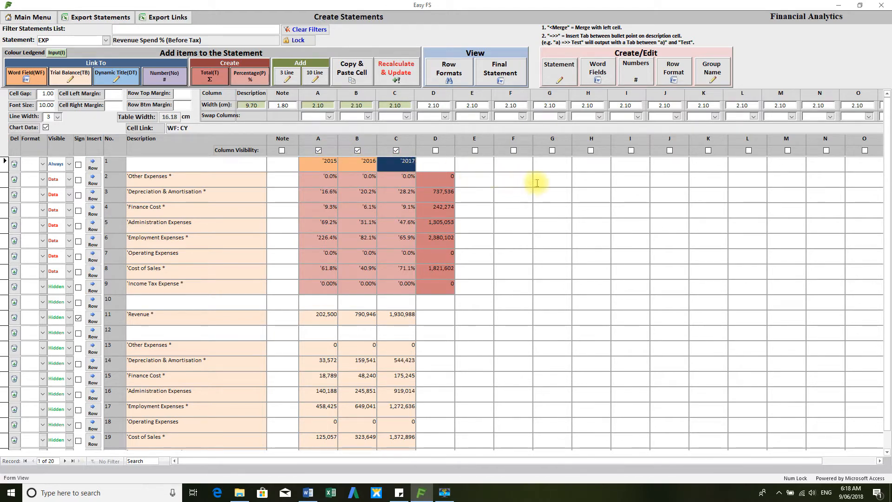
click(514, 181)
- Copy the 2016 year heading from cell B1 and paste it into cell G1
click(330, 167)
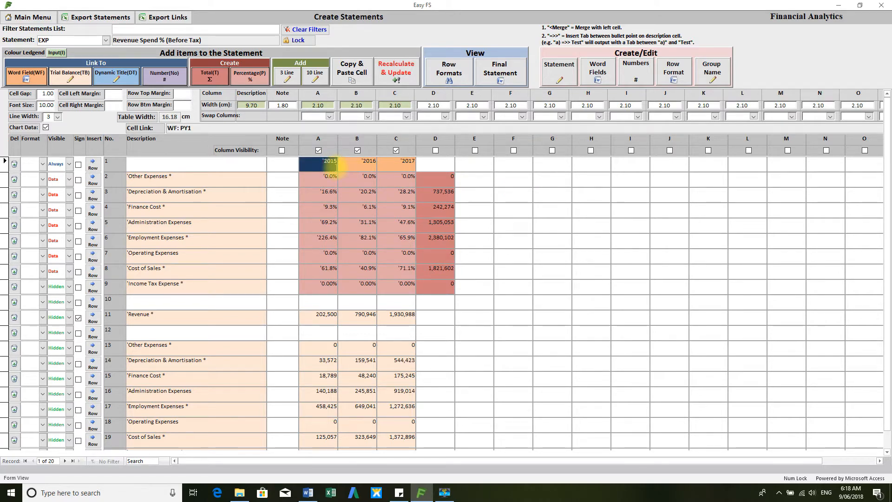
click(359, 75)
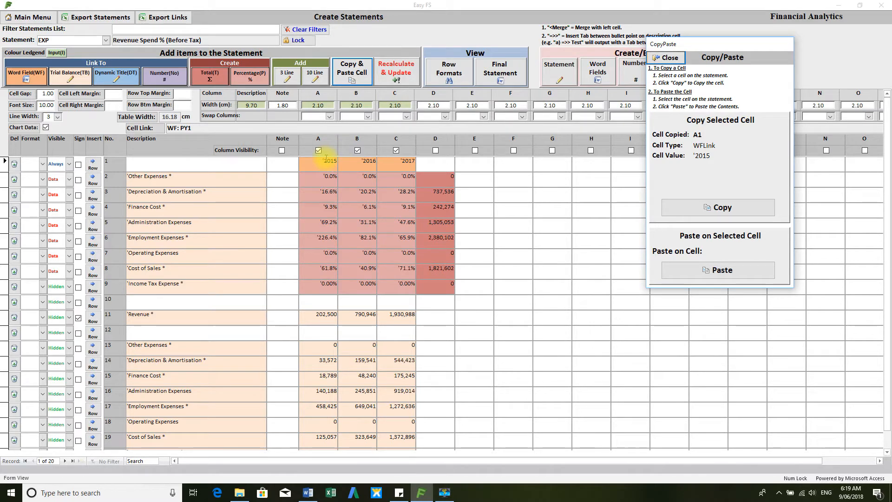
click(366, 163)
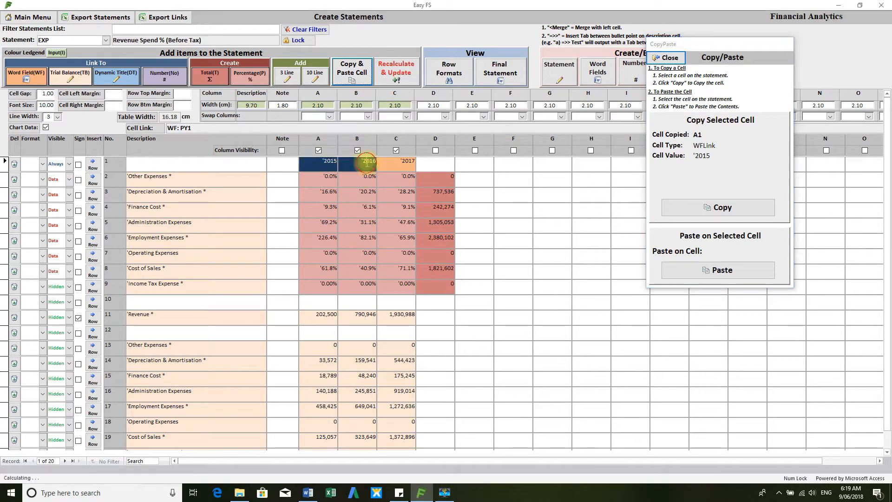
click(728, 207)
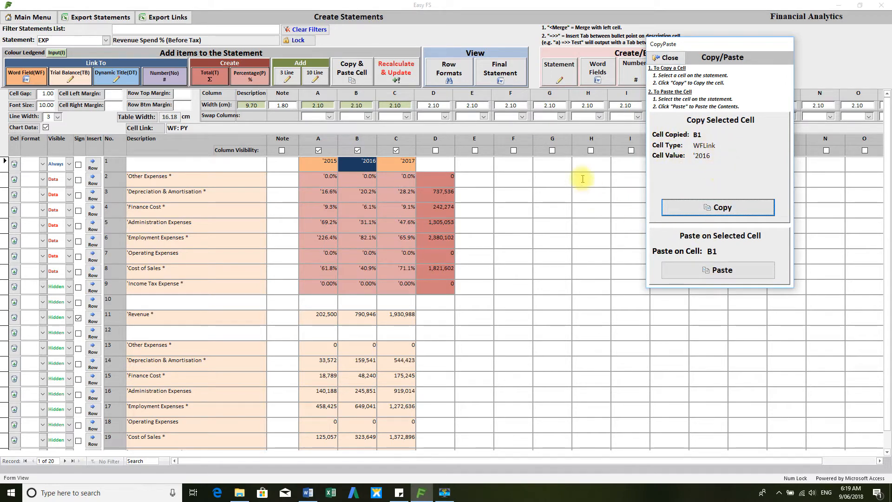
click(557, 168)
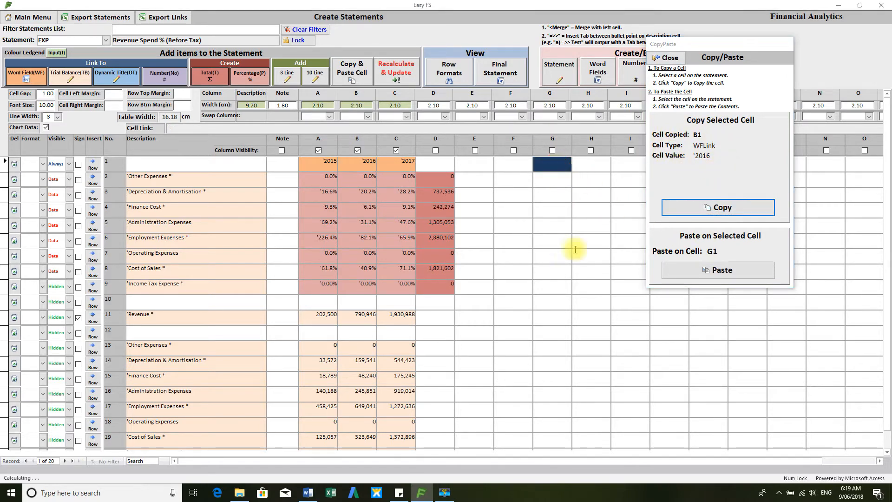
click(713, 273)
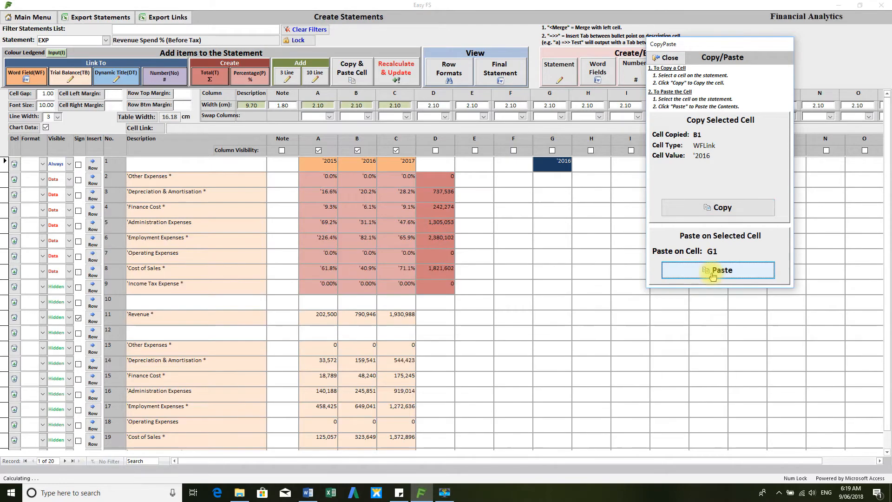
click(565, 182)
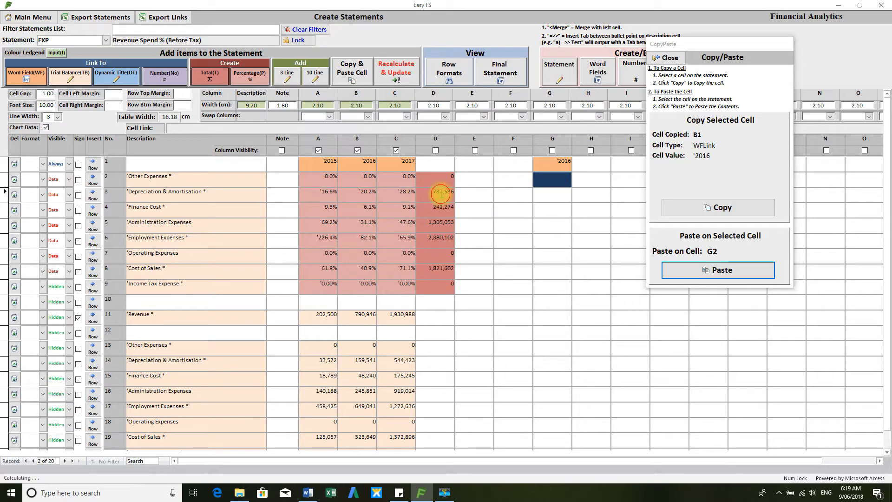
- Copy the Depreciation & Amortisation total from D3 with row and column kept constant, paste it into G3, and close the copy/paste dialog
click(439, 193)
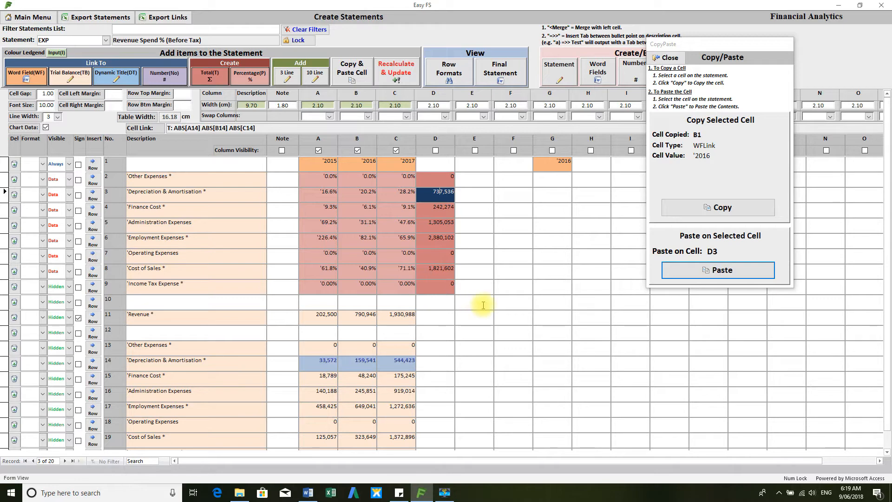
click(724, 209)
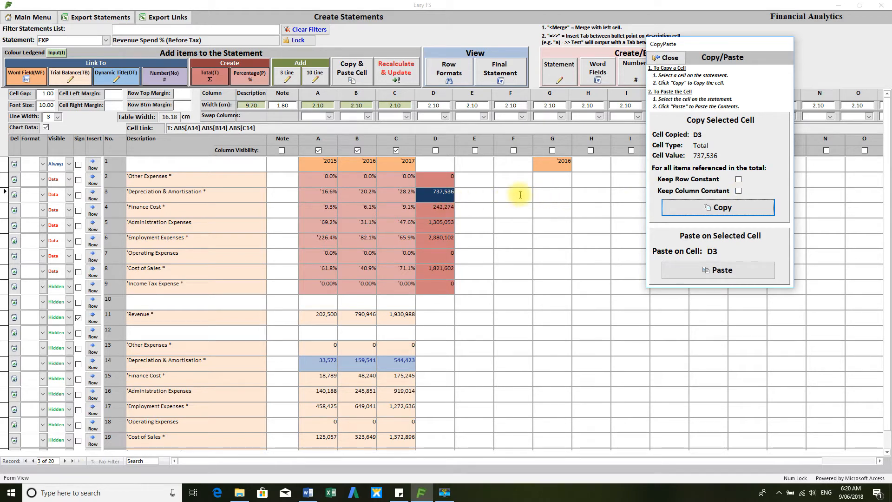
click(739, 179)
click(739, 191)
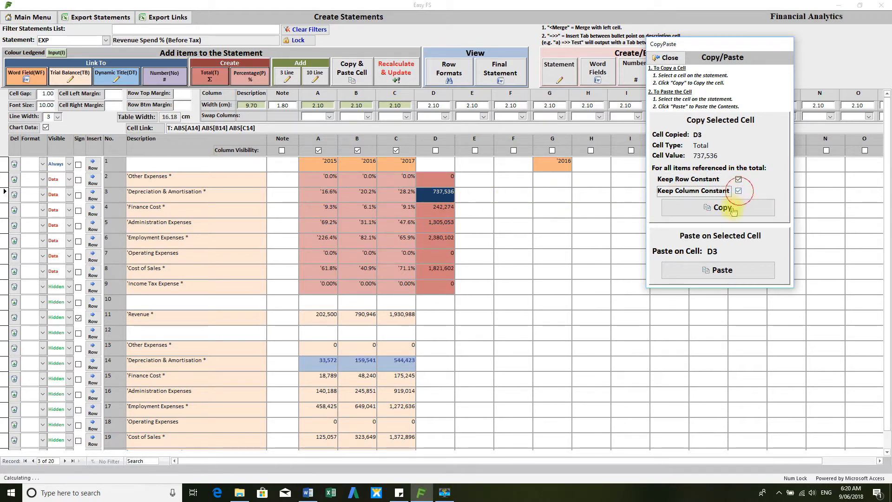
click(559, 197)
click(720, 272)
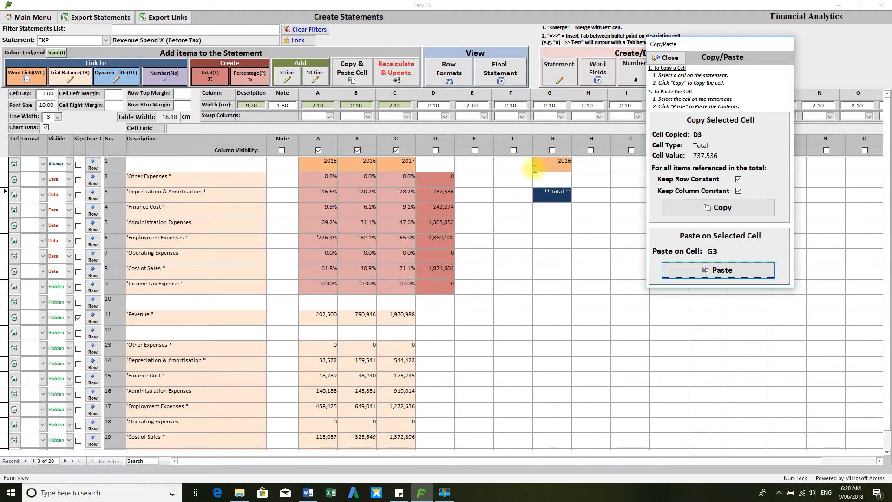
click(553, 212)
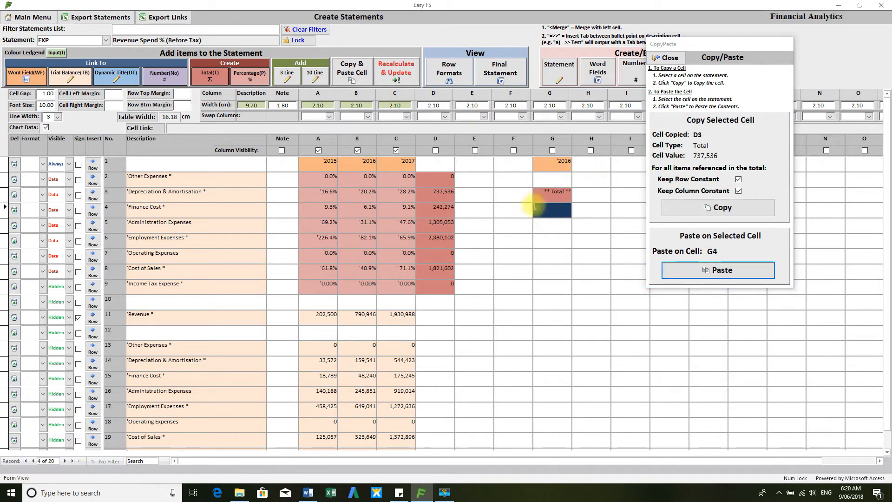
click(669, 58)
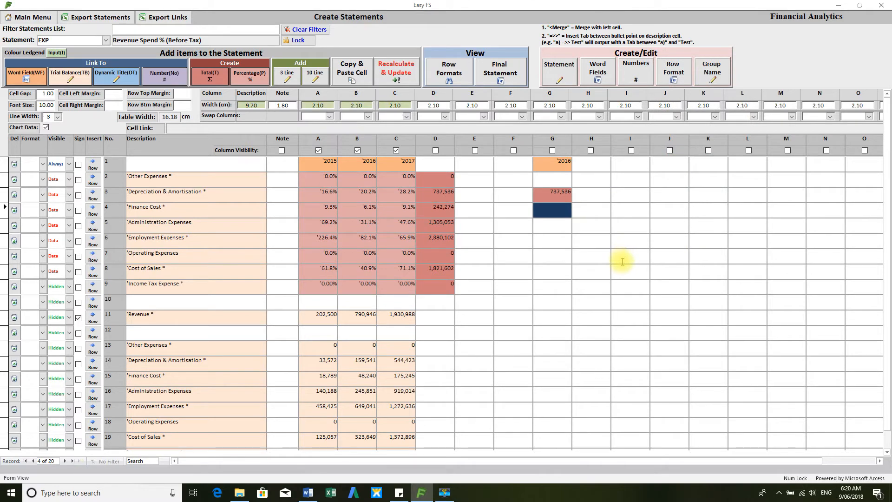
- Clear the pasted contents of cells G3 and G1
key(Up)
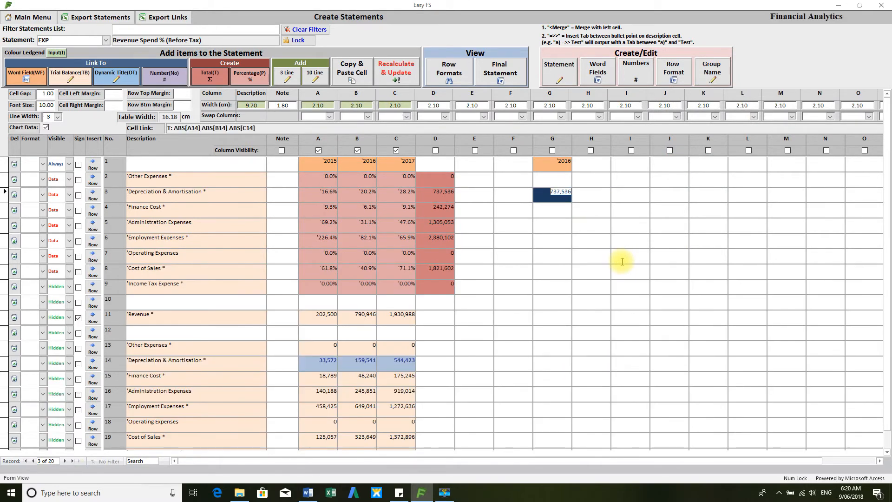
key(Up)
key(Up)
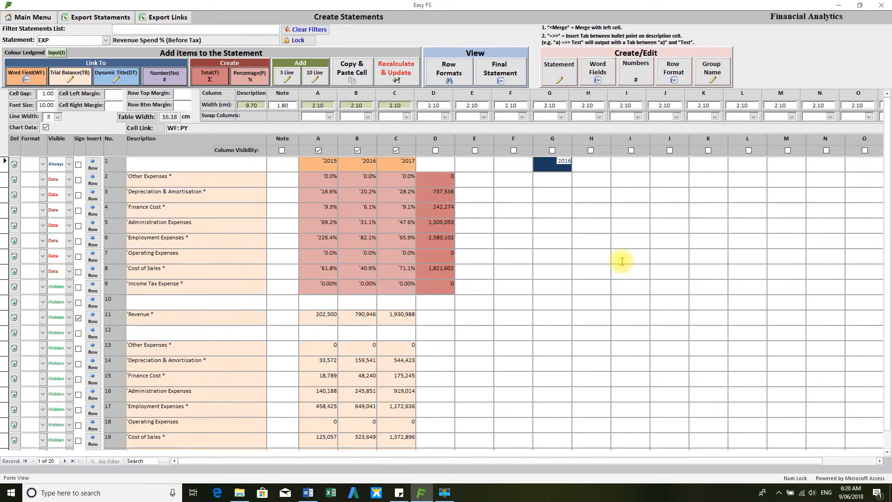
click(563, 195)
click(352, 69)
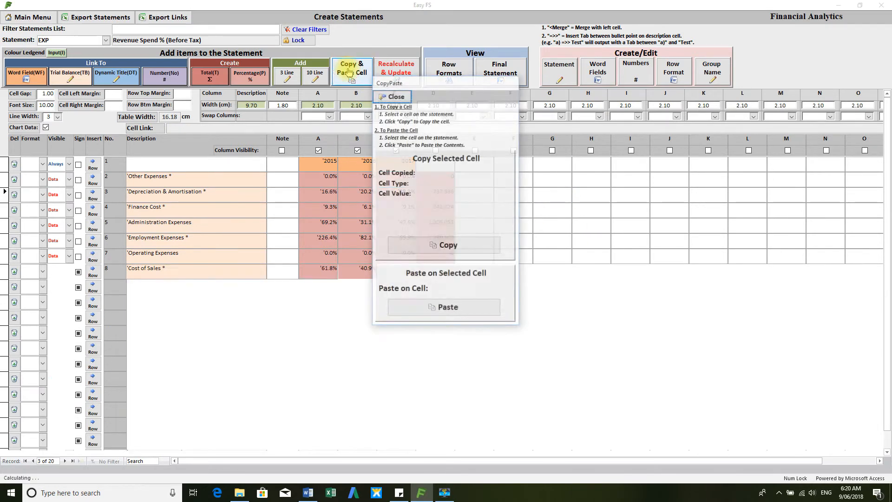
drag(421, 86, 710, 41)
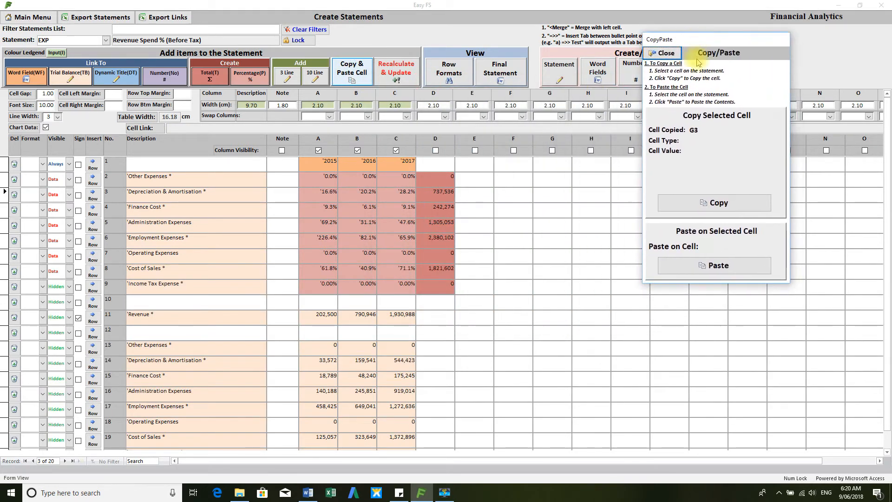
click(398, 194)
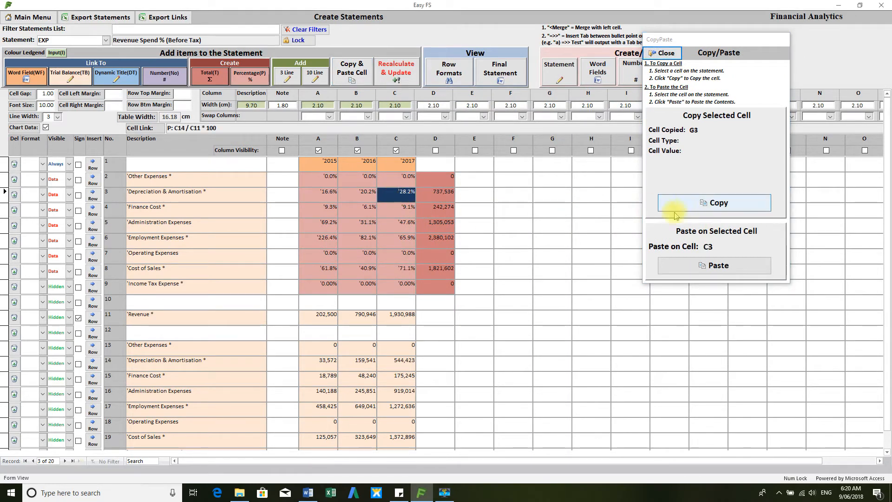
click(667, 54)
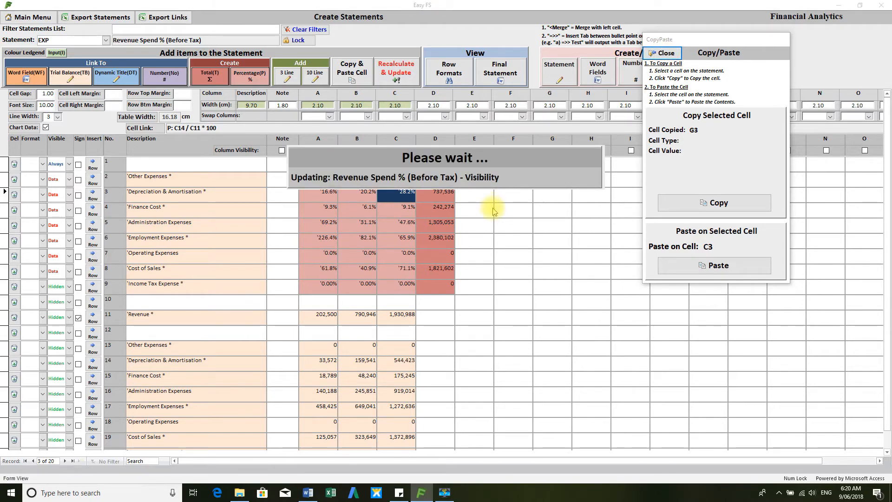
- Clear the 2017 percentages for Other Expenses and Depreciation & Amortisation in cells C2 and C3
key(Up)
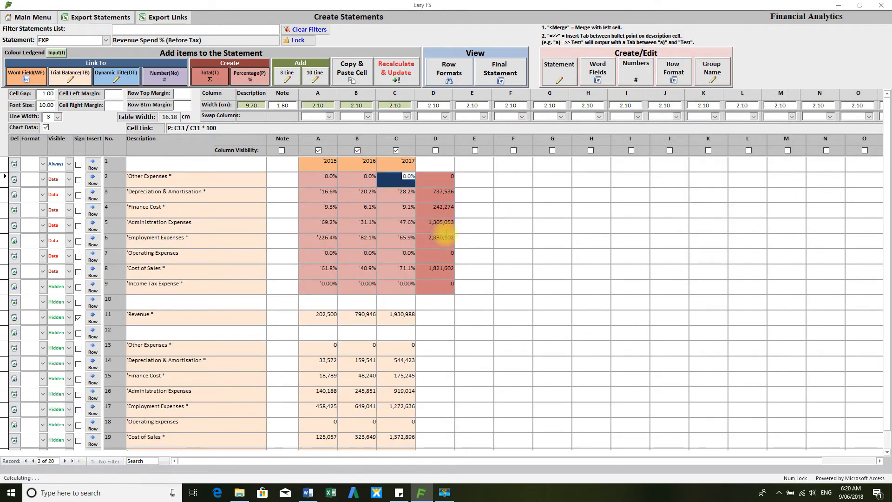
key(Down)
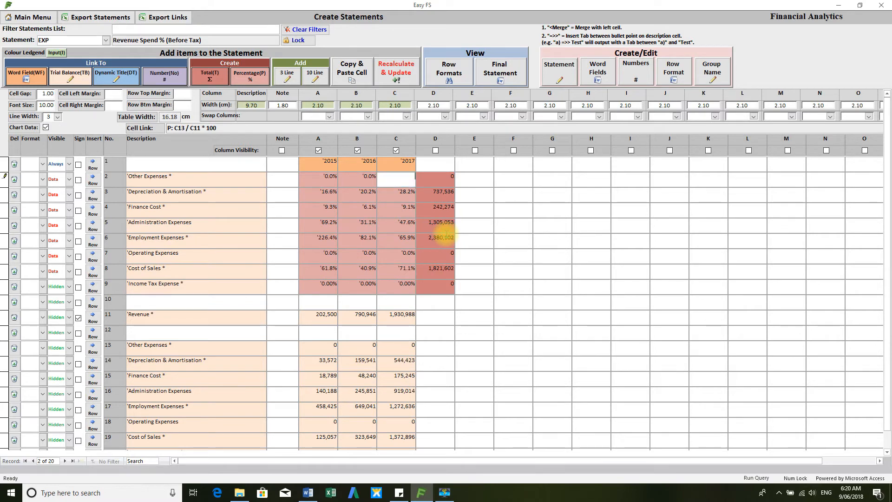
key(Up)
key(Left)
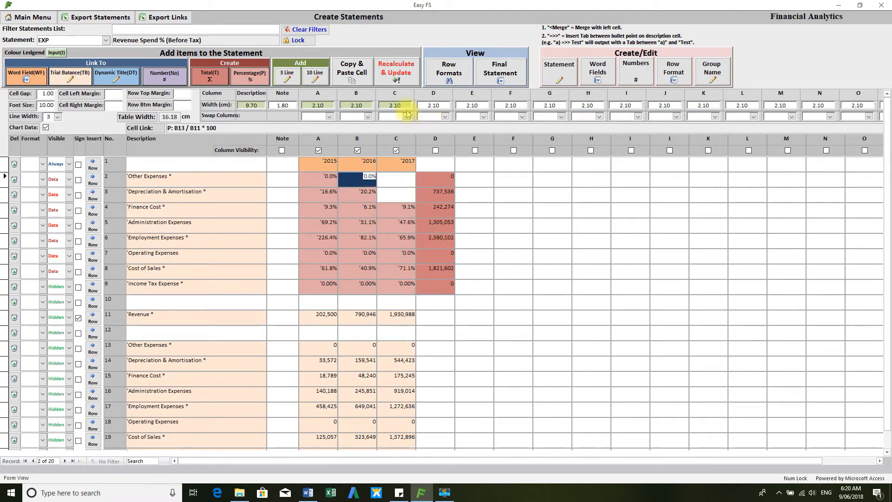
- Copy the Other Expenses percentage from B2 with the denominator's row kept constant, and paste it into cells C2 and C3
click(358, 76)
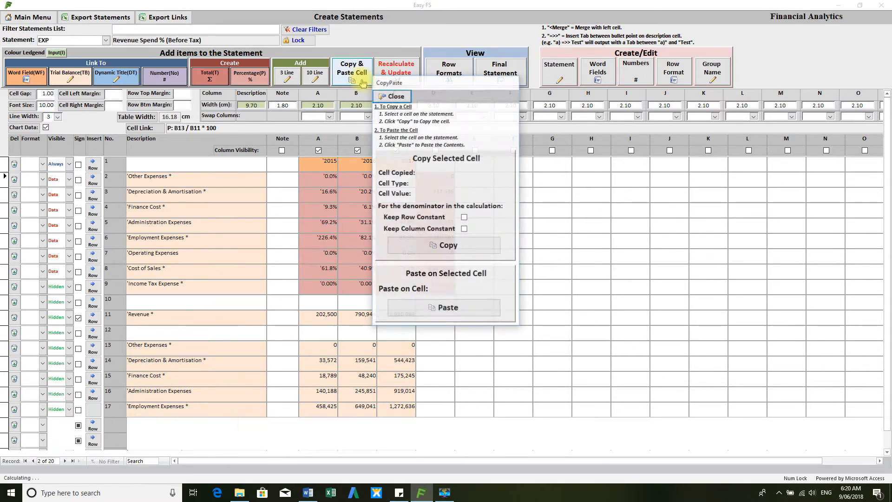
drag(472, 77, 629, 35)
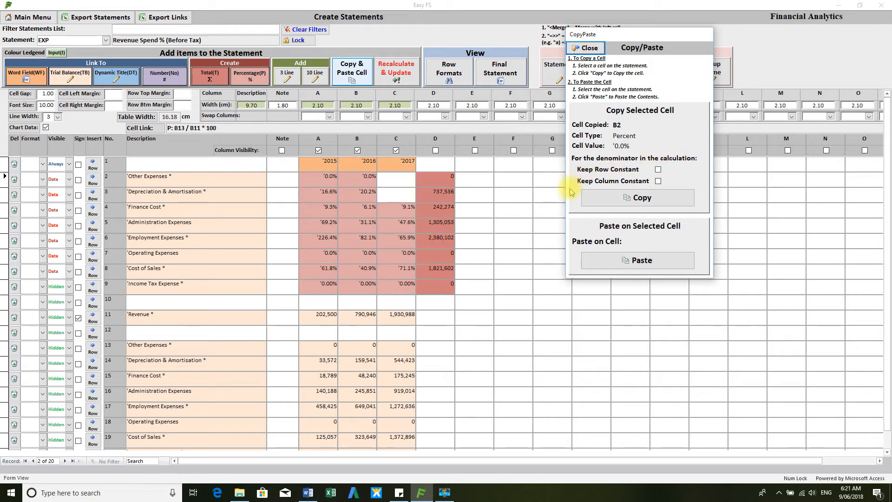
click(659, 170)
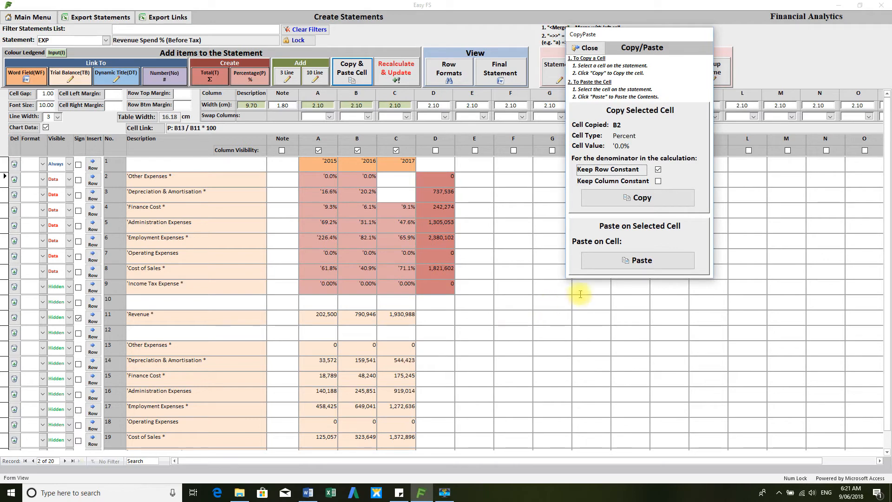
click(389, 179)
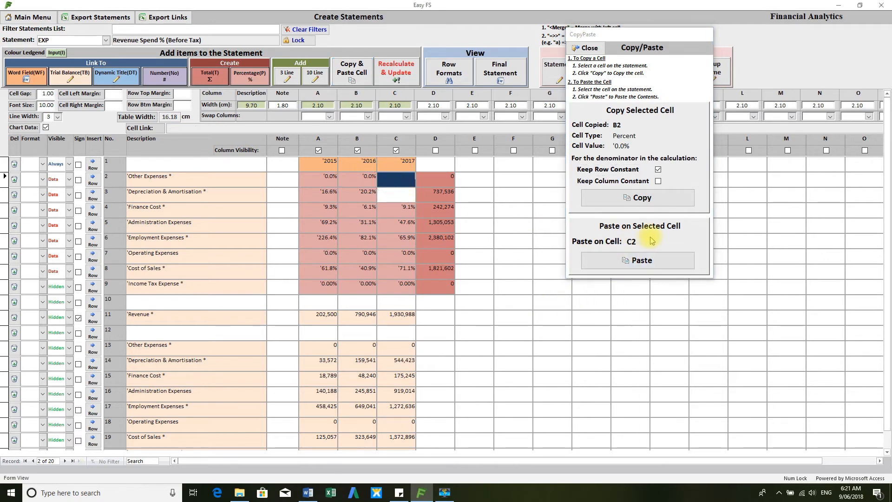
click(648, 259)
click(400, 196)
click(599, 261)
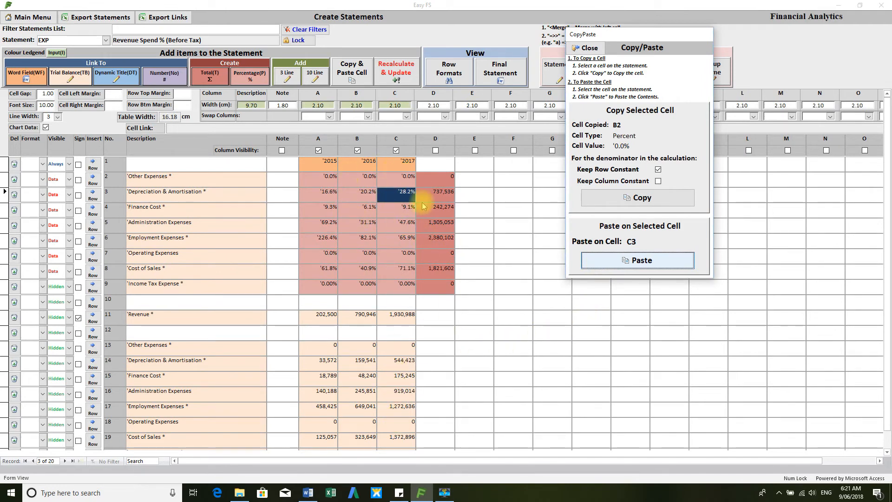
- Check the percentage formulas linked to cells C3, C2 and C4
click(503, 193)
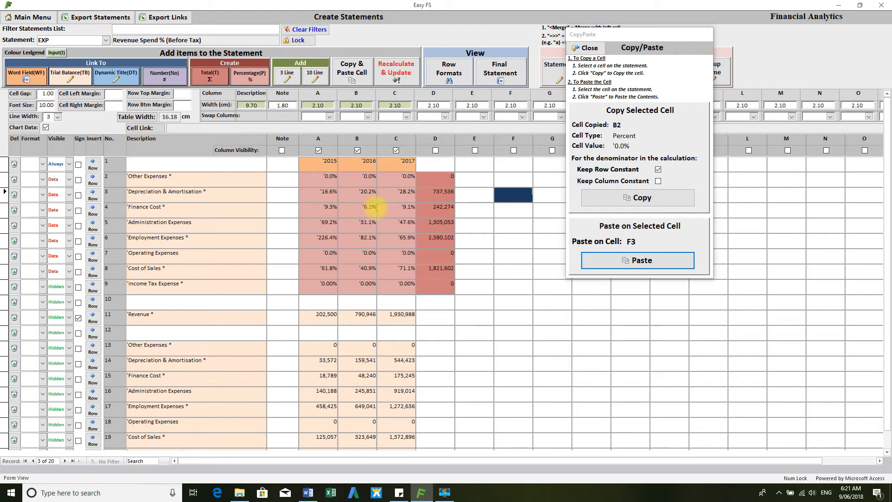
click(396, 194)
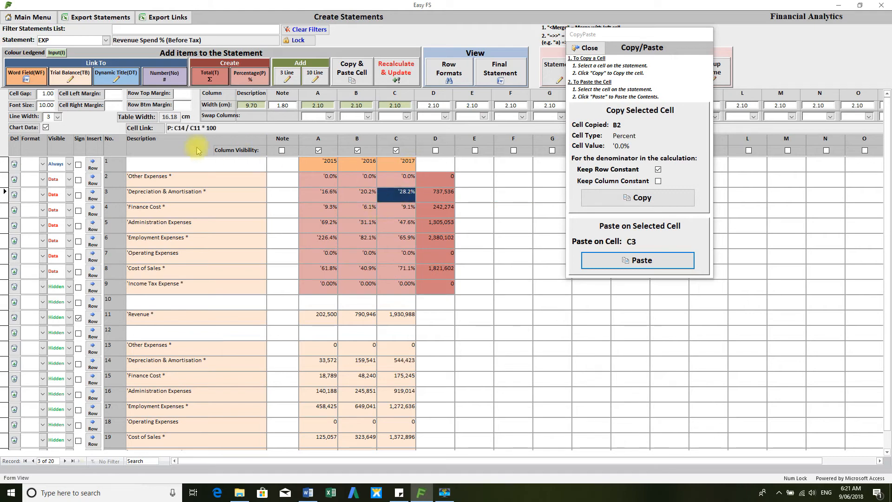
click(402, 176)
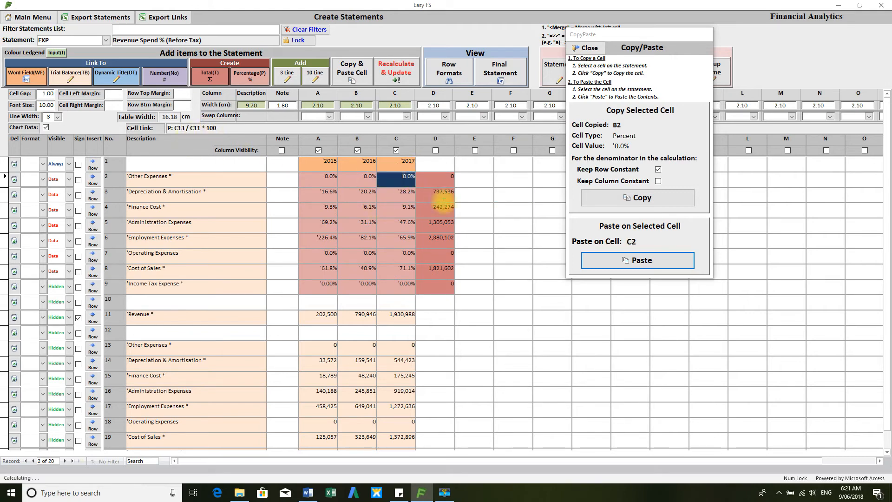
click(397, 209)
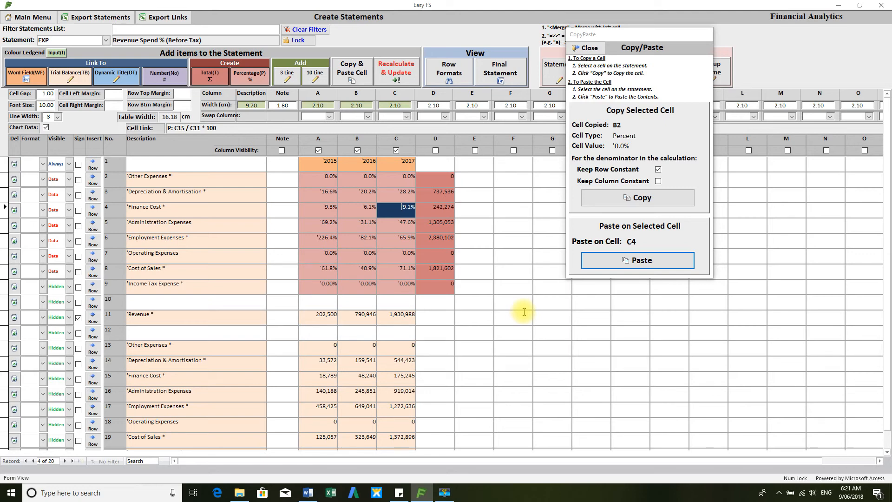
click(509, 212)
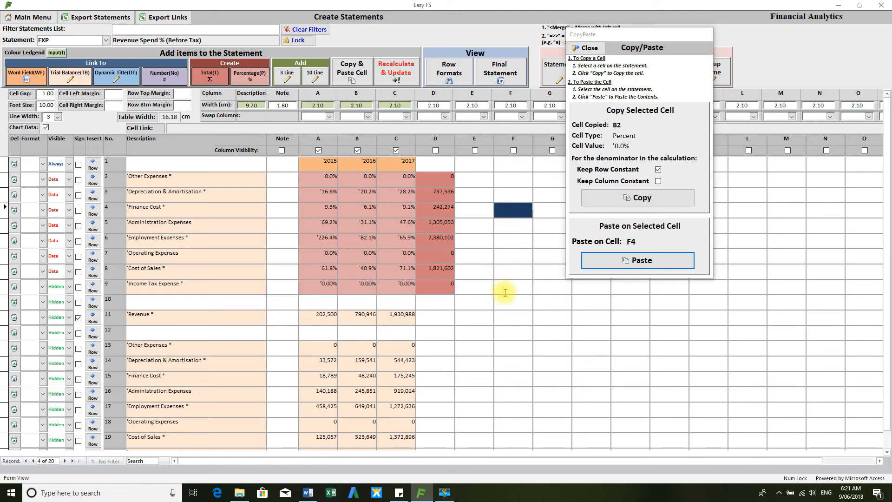